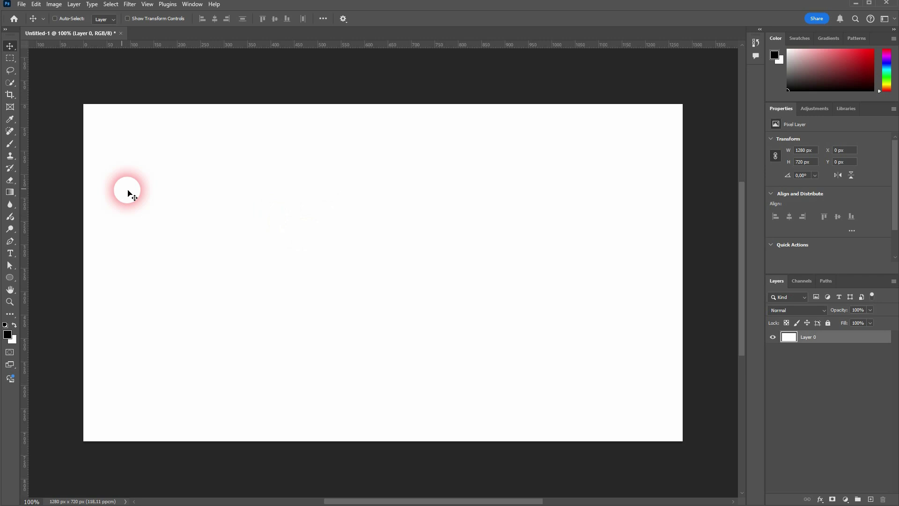
Set the Gradient Tool to the Basics black-to-white preset in Radial mode.
{"action": "mouse_move", "coordinate": [14, 193]}
{"action": "left_mouse_down"}
{"action": "mouse_move", "coordinate": [72, 192]}
{"action": "mouse_move", "coordinate": [63, 189]}
{"action": "left_mouse_up"}
{"action": "left_click", "coordinate": [148, 18]}
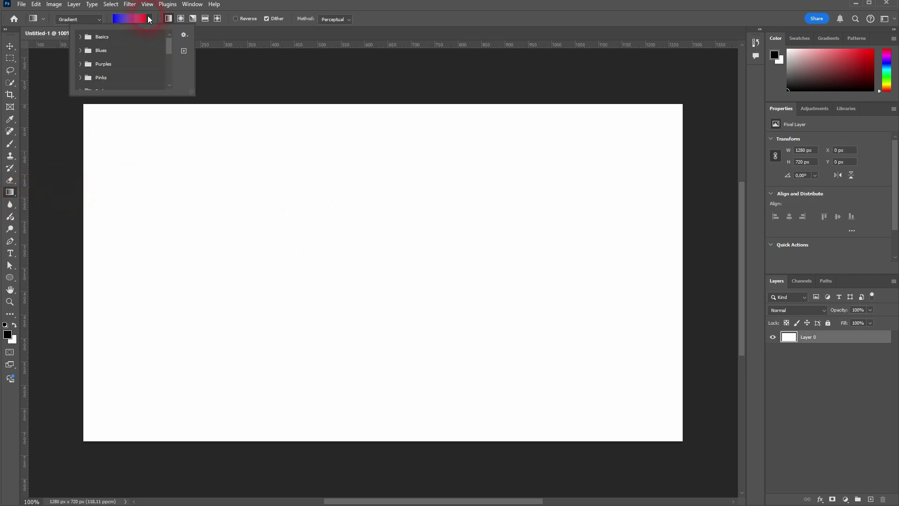
{"action": "left_click", "coordinate": [86, 41]}
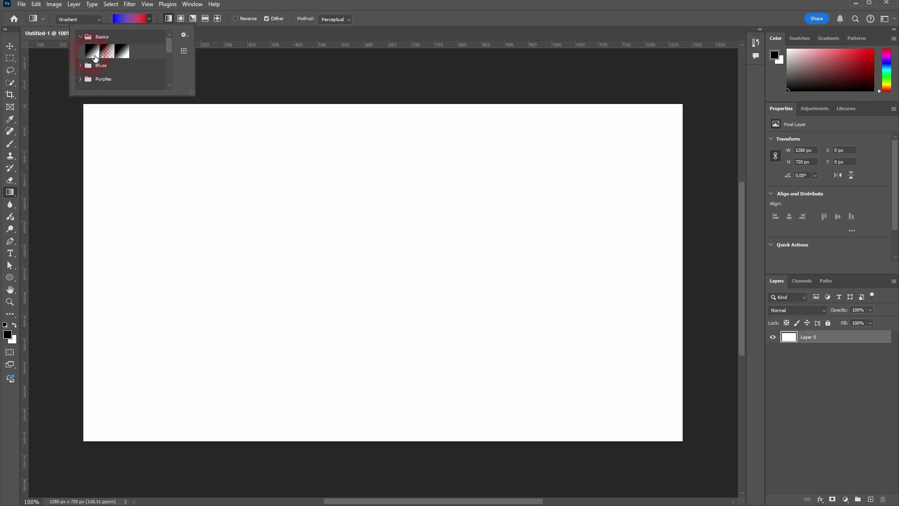
{"action": "left_click", "coordinate": [92, 51]}
{"action": "double_click", "coordinate": [95, 57]}
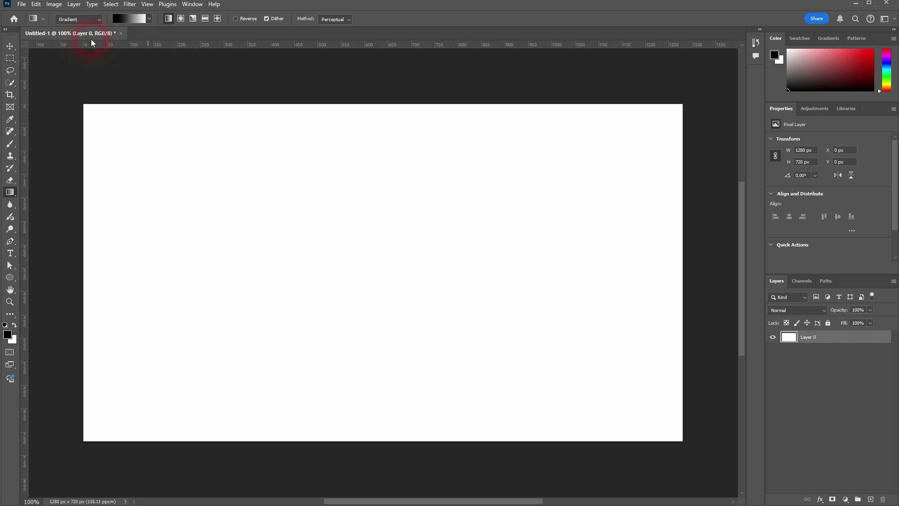
{"action": "left_click", "coordinate": [97, 20]}
{"action": "left_click", "coordinate": [181, 20]}
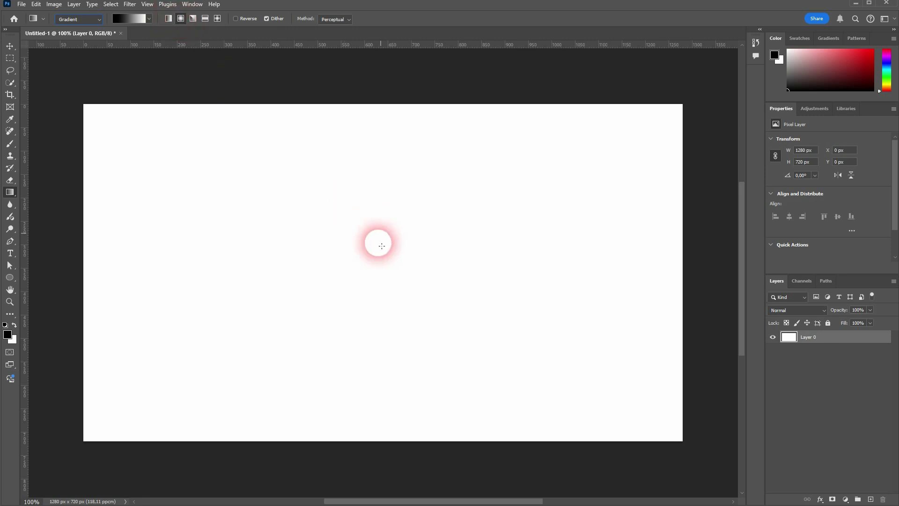
Draw a black-to-white radial gradient near the canvas centre, enlarge it, and widen its dark core.
{"action": "left_click_drag", "start_coordinate": [373, 269], "coordinate": [485, 376]}
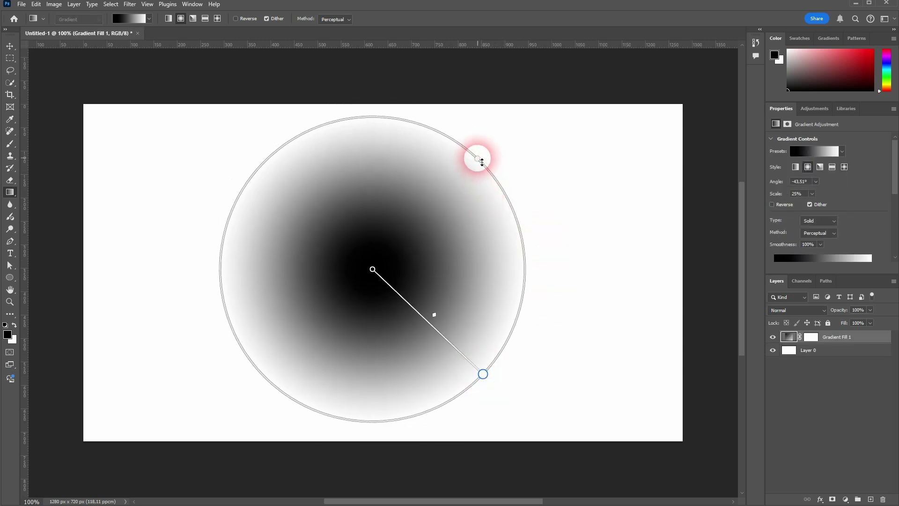
{"action": "left_click_drag", "start_coordinate": [482, 161], "coordinate": [552, 157]}
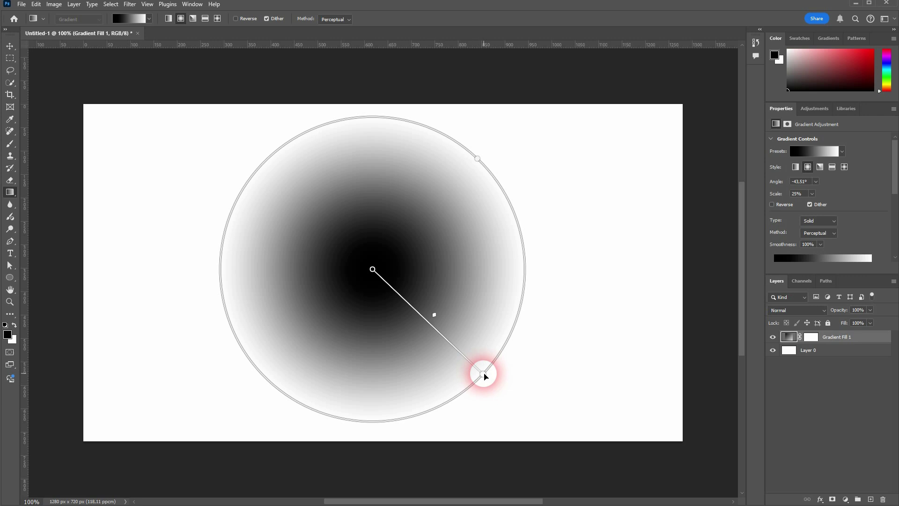
{"action": "left_click_drag", "start_coordinate": [484, 376], "coordinate": [549, 321]}
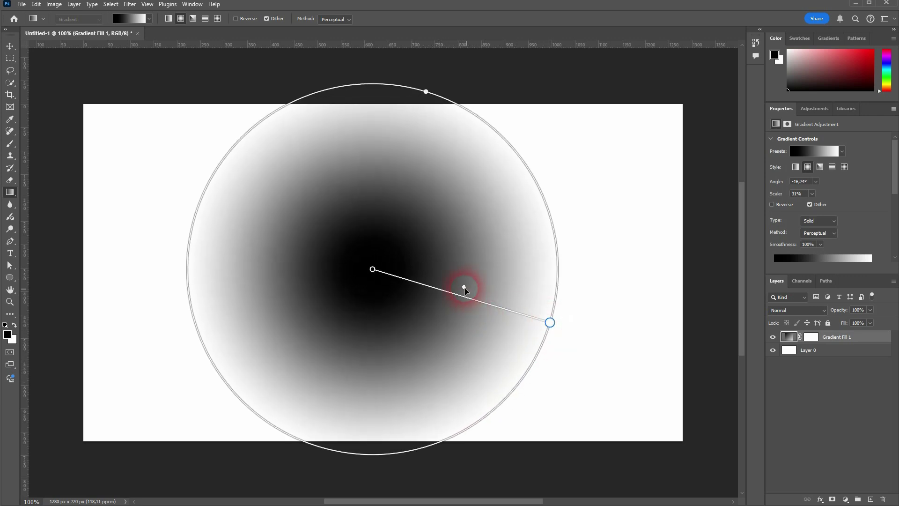
{"action": "mouse_move", "coordinate": [466, 287]}
{"action": "left_mouse_down"}
{"action": "mouse_move", "coordinate": [541, 312]}
{"action": "mouse_move", "coordinate": [469, 299]}
{"action": "left_mouse_up"}
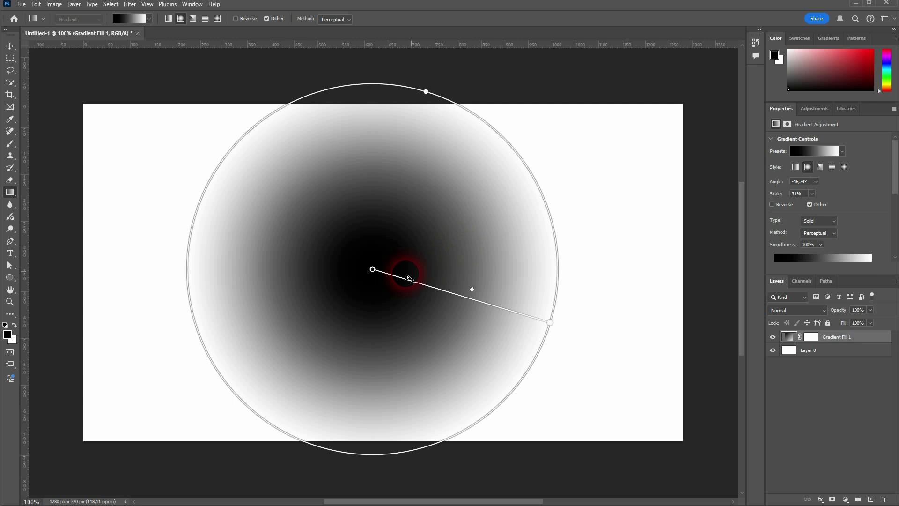
Set the gradient's centre colour stop to red (ff0000).
{"action": "left_click", "coordinate": [372, 268]}
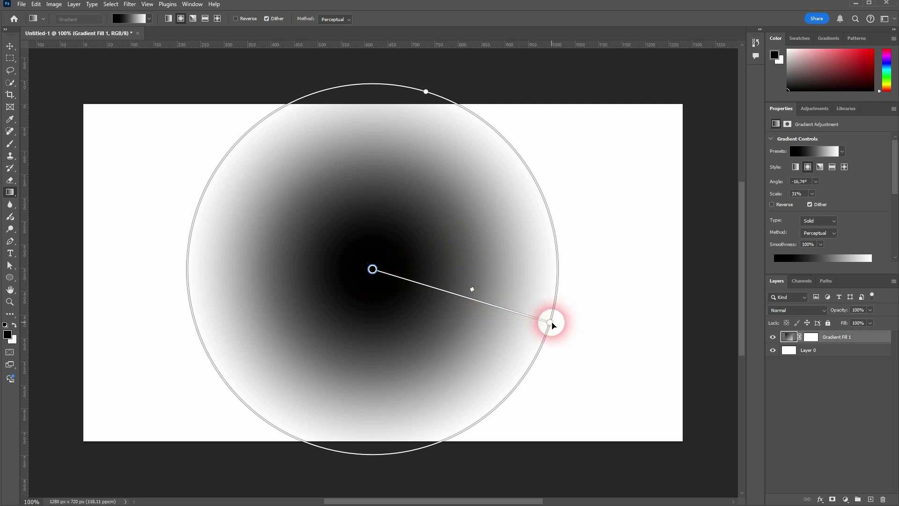
{"action": "left_click", "coordinate": [551, 322]}
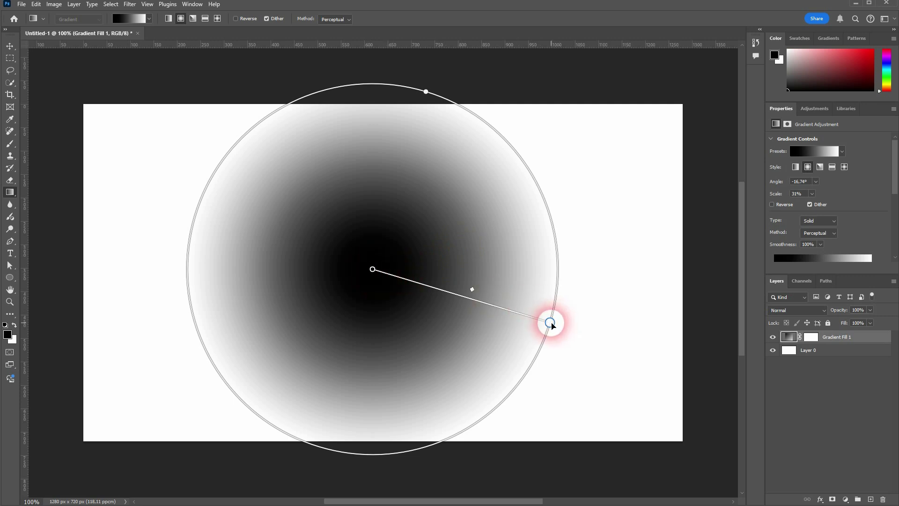
{"action": "double_click", "coordinate": [373, 269]}
{"action": "type", "text": "ff0000"}
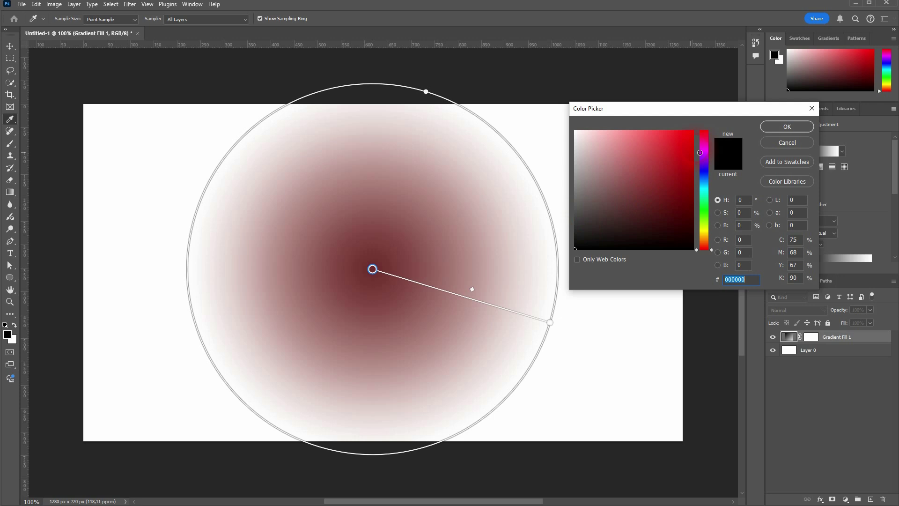
{"action": "left_click", "coordinate": [783, 127]}
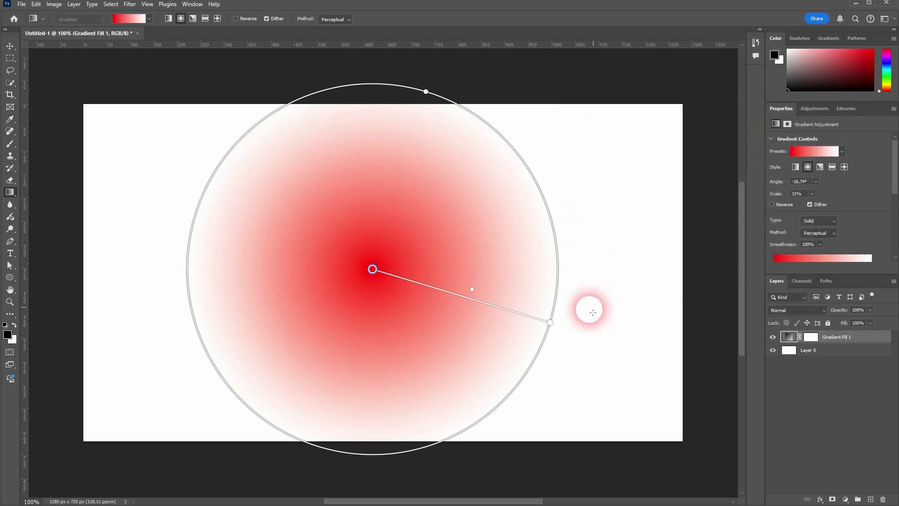
Set the outer colour stop to bright blue (0006ff).
{"action": "double_click", "coordinate": [551, 322]}
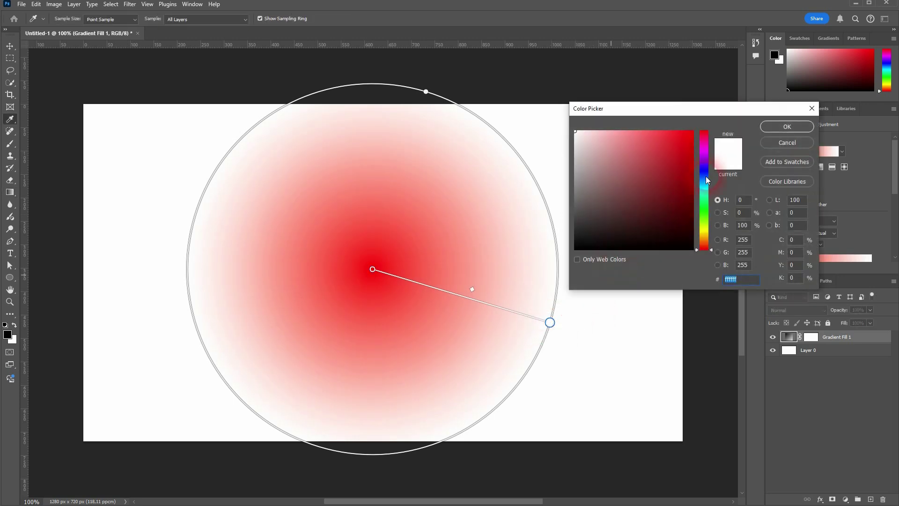
{"action": "left_click", "coordinate": [704, 171]}
{"action": "left_click_drag", "start_coordinate": [652, 194], "coordinate": [726, 104]}
{"action": "left_click", "coordinate": [777, 127]}
{"action": "left_click", "coordinate": [785, 127]}
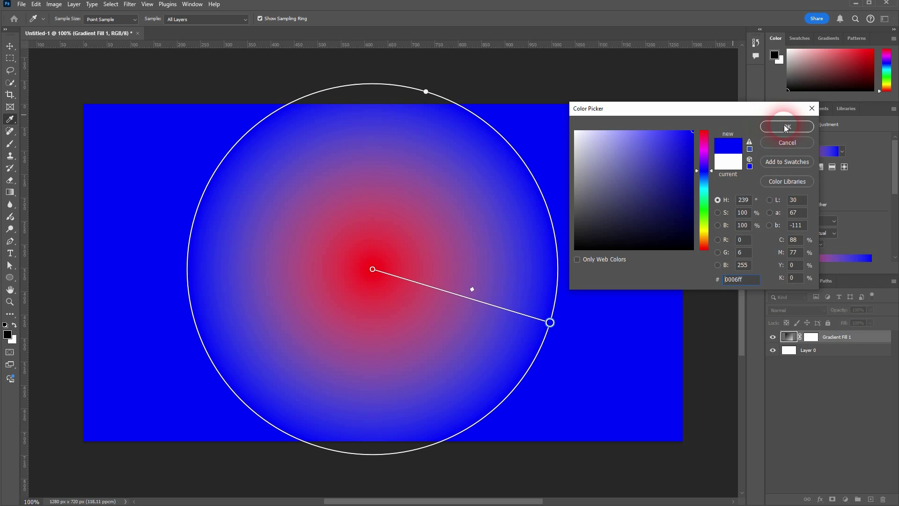
{"action": "left_click", "coordinate": [786, 128]}
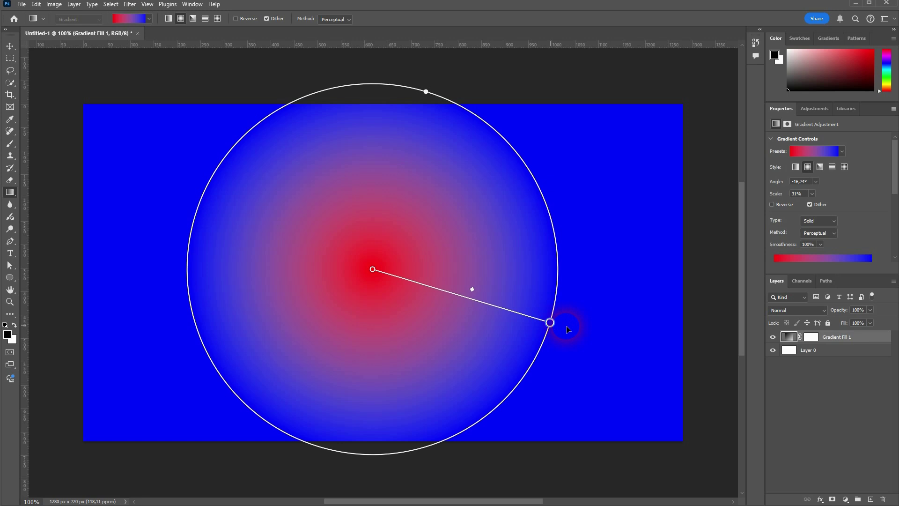
Stretch the red-to-blue gradient into a wide, level ellipse at -0.81° angle and 59% scale.
{"action": "left_click_drag", "start_coordinate": [564, 325], "coordinate": [719, 361]}
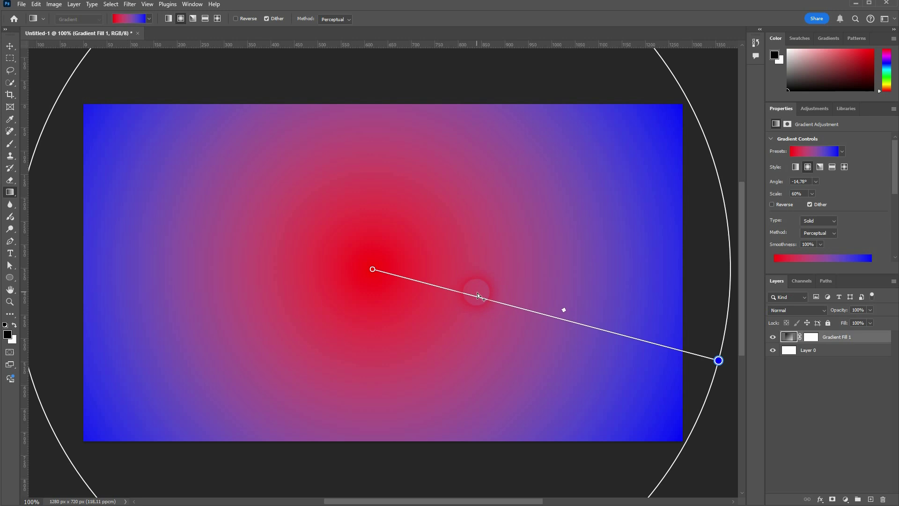
{"action": "scroll", "coordinate": [477, 293], "scroll_direction": "right", "scroll_amount": 3}
{"action": "scroll", "coordinate": [437, 282], "scroll_direction": "down", "scroll_amount": 4}
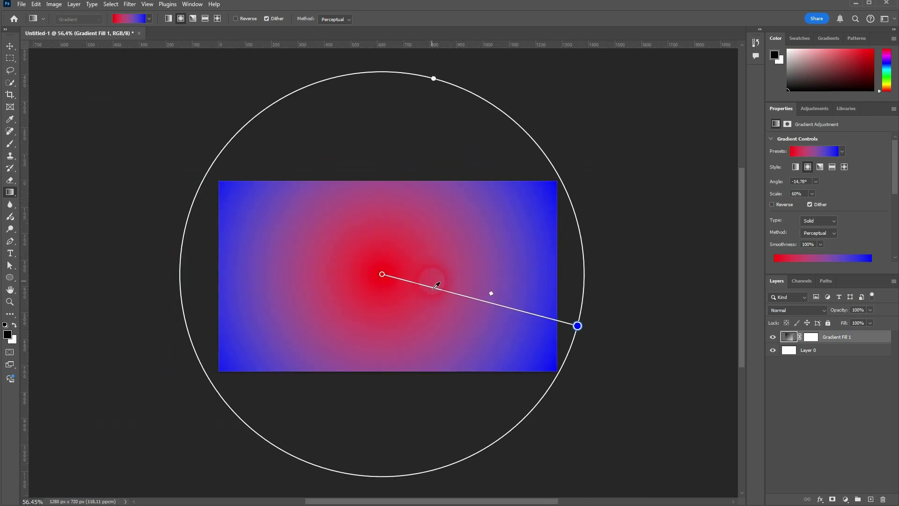
{"action": "left_click_drag", "start_coordinate": [440, 84], "coordinate": [424, 125]}
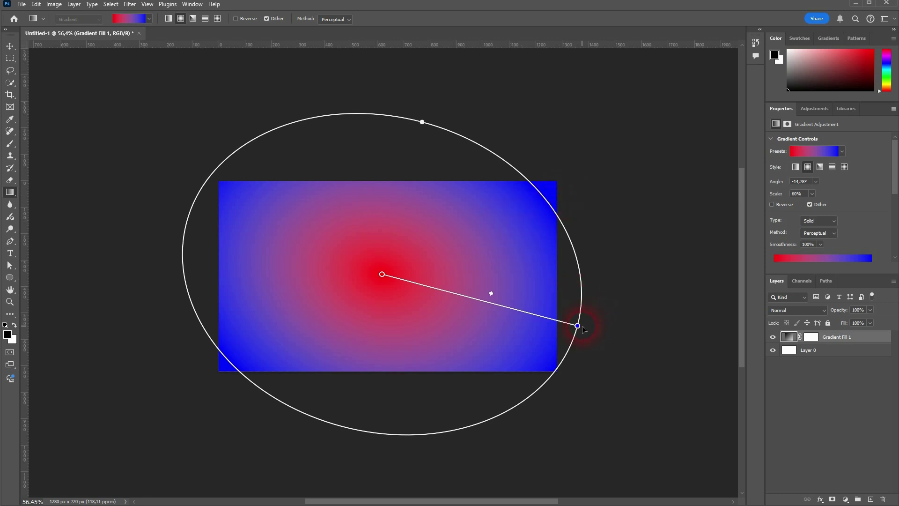
{"action": "left_click_drag", "start_coordinate": [581, 329], "coordinate": [580, 277]}
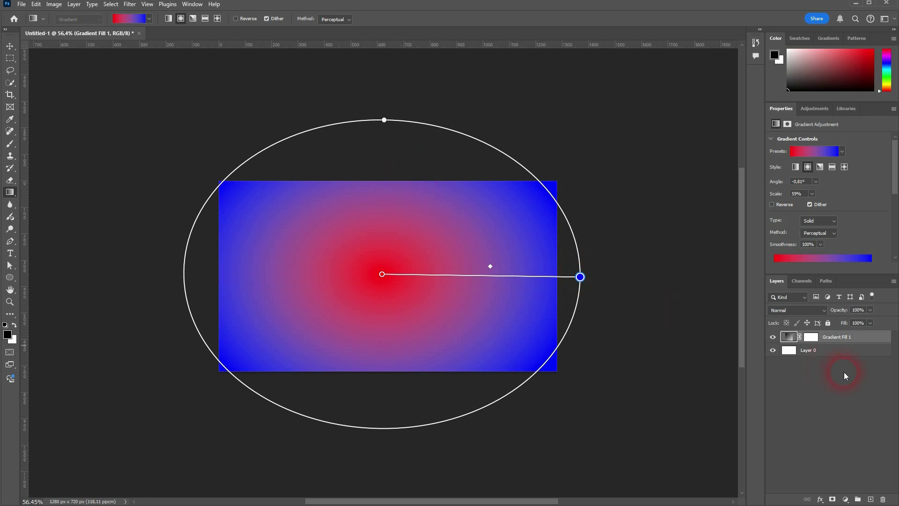
Select the Gradient Fill 1 layer so its gradient settings show in Properties.
{"action": "left_click", "coordinate": [822, 351]}
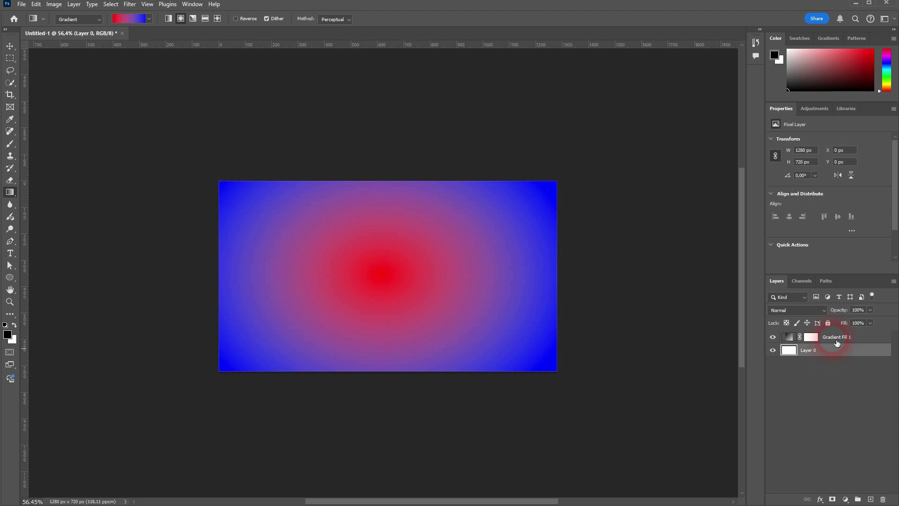
{"action": "left_click", "coordinate": [837, 338]}
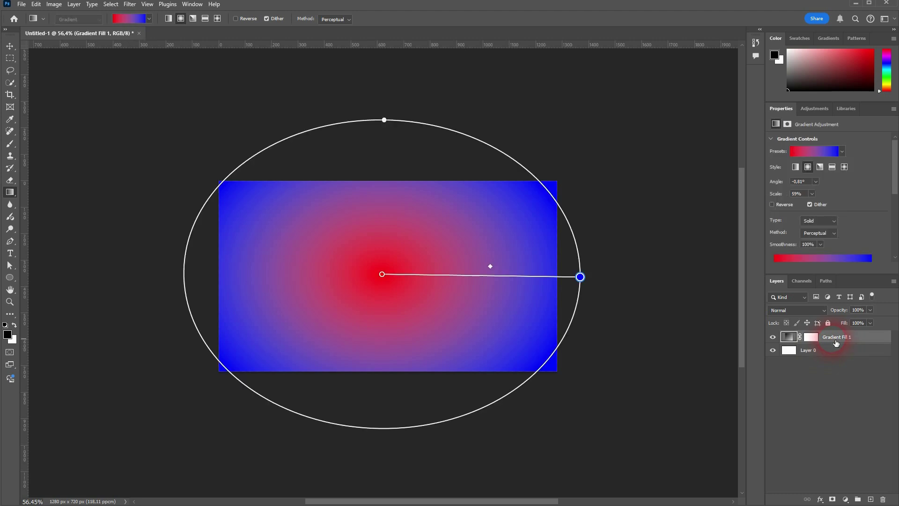
{"action": "left_click", "coordinate": [11, 46]}
{"action": "left_click", "coordinate": [10, 192]}
{"action": "left_click", "coordinate": [192, 4]}
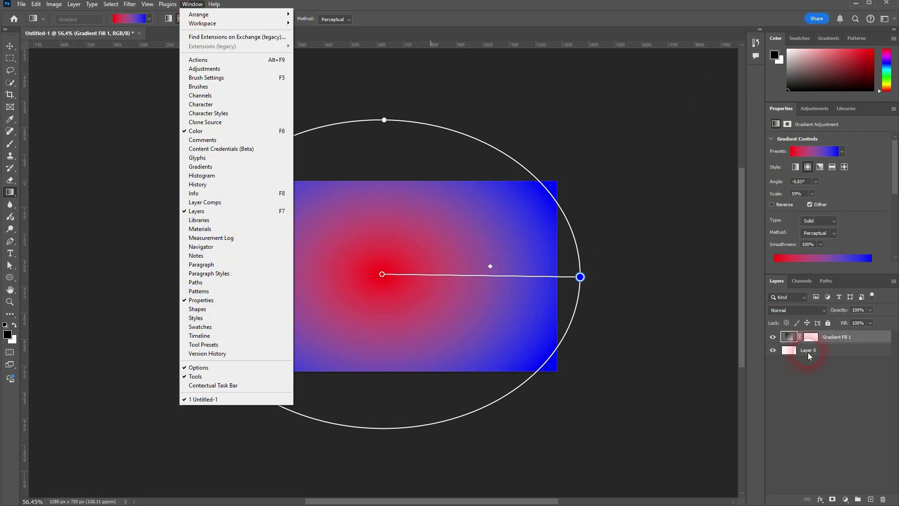
{"action": "left_click", "coordinate": [834, 352]}
{"action": "left_click", "coordinate": [834, 337]}
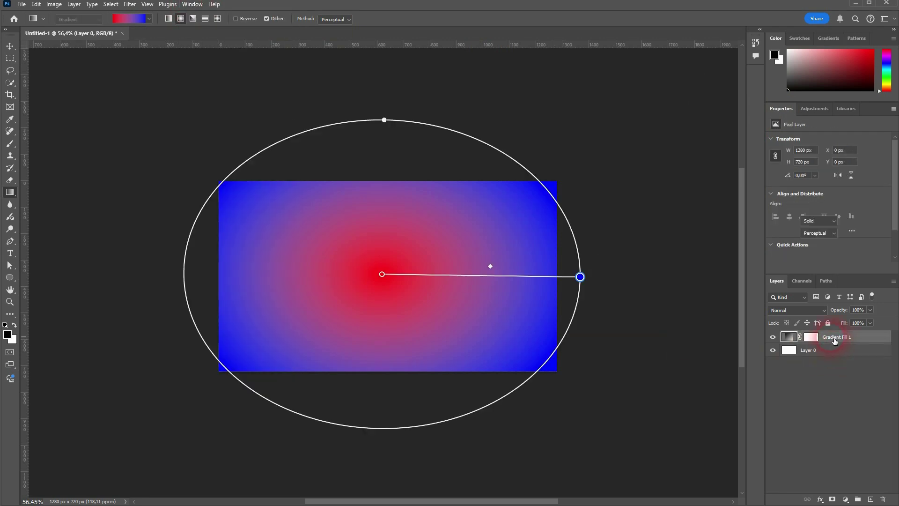
{"action": "scroll", "coordinate": [871, 225], "scroll_direction": "down", "scroll_amount": 3}
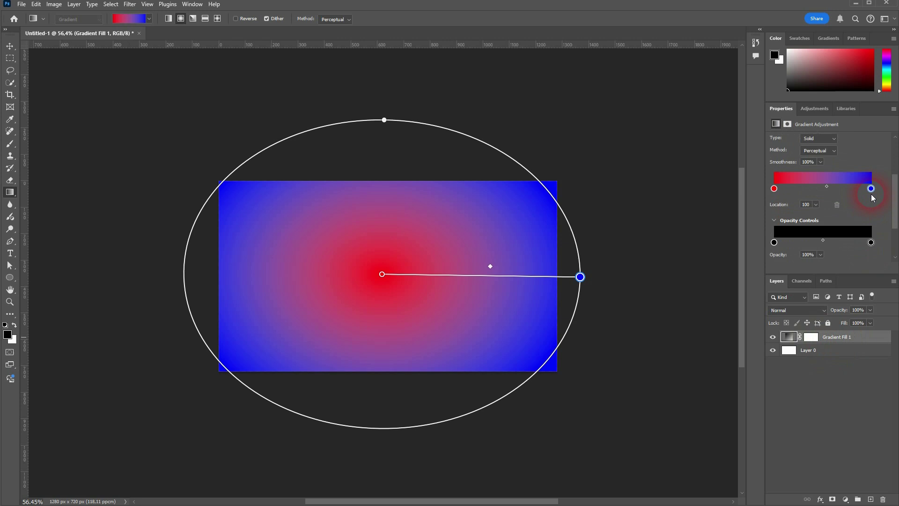
Change the centre colour stop from red to bright green (#2aff00).
{"action": "double_click", "coordinate": [774, 188]}
{"action": "left_click_drag", "start_coordinate": [705, 244], "coordinate": [711, 213]}
{"action": "left_click", "coordinate": [819, 126]}
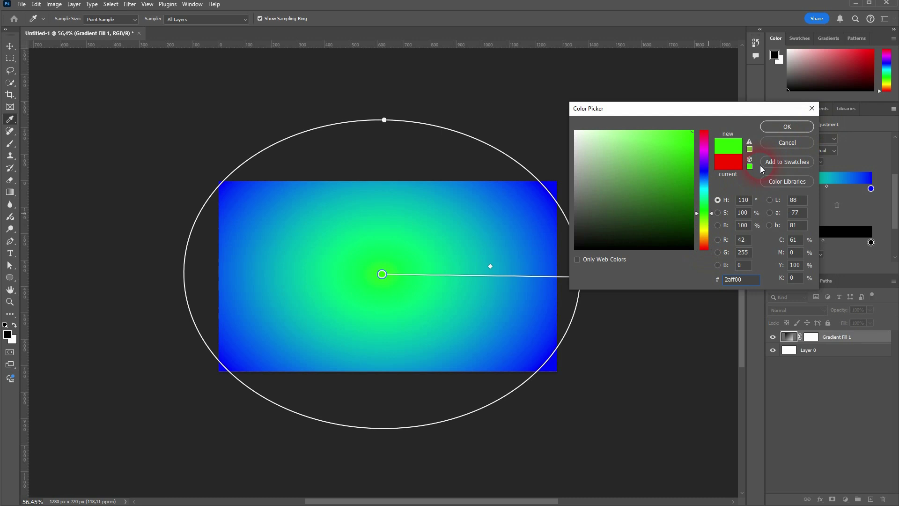
{"action": "left_click", "coordinate": [787, 127]}
Change the end stop from blue to red and move the colour midpoint to location 50.
{"action": "left_click", "coordinate": [871, 189]}
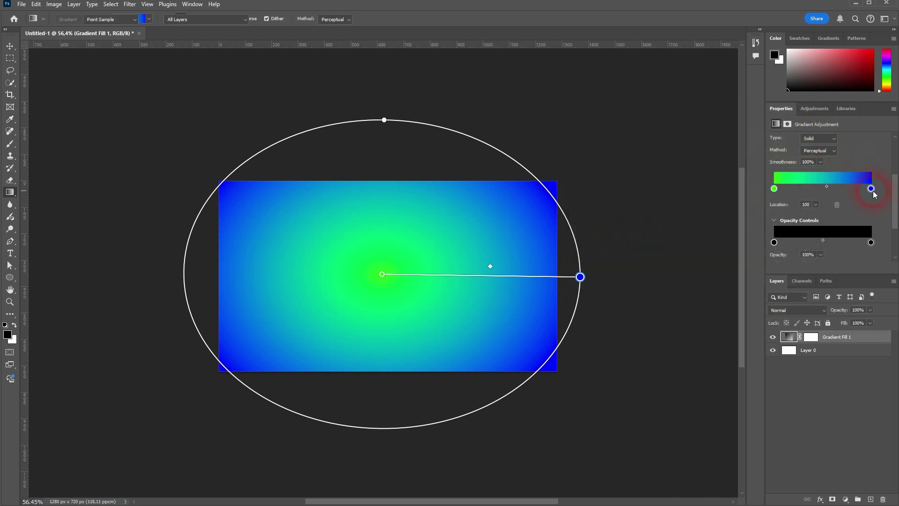
{"action": "double_click", "coordinate": [871, 189]}
{"action": "left_click_drag", "start_coordinate": [713, 174], "coordinate": [712, 131]}
{"action": "left_click", "coordinate": [780, 127]}
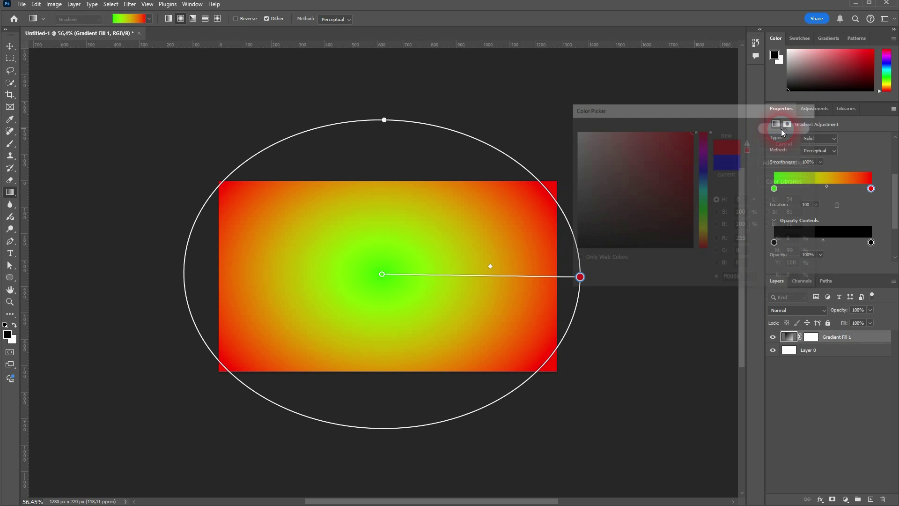
{"action": "left_click", "coordinate": [862, 204]}
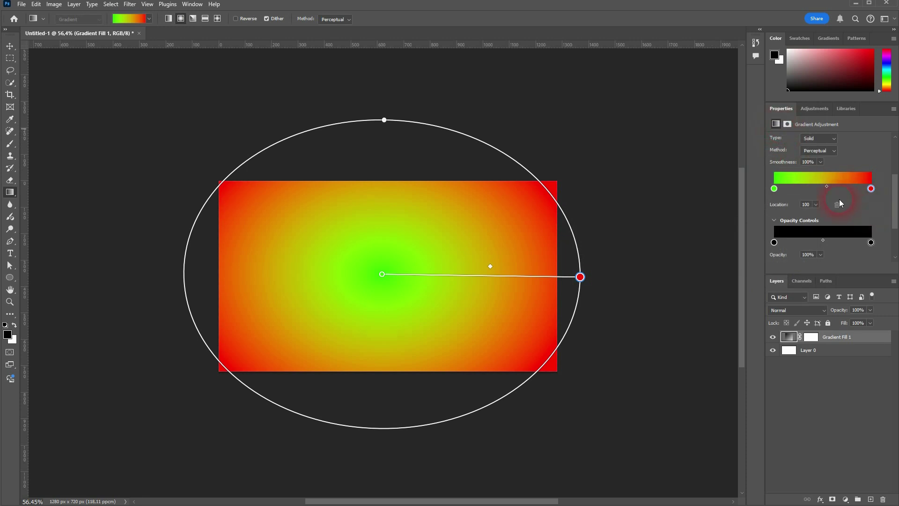
{"action": "mouse_move", "coordinate": [828, 187]}
{"action": "left_mouse_down"}
{"action": "mouse_move", "coordinate": [813, 187]}
{"action": "mouse_move", "coordinate": [823, 187]}
{"action": "left_mouse_up"}
{"action": "scroll", "coordinate": [875, 212], "scroll_direction": "down", "scroll_amount": 2}
{"action": "left_click", "coordinate": [871, 198]}
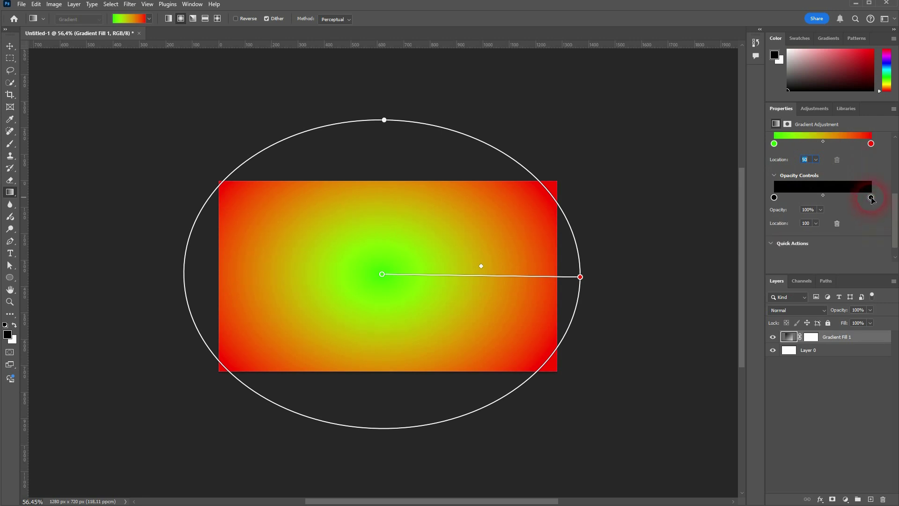
{"action": "left_click", "coordinate": [774, 197]}
{"action": "left_click_drag", "start_coordinate": [780, 213], "coordinate": [864, 211]}
{"action": "left_click_drag", "start_coordinate": [779, 210], "coordinate": [881, 219]}
{"action": "left_click", "coordinate": [832, 355]}
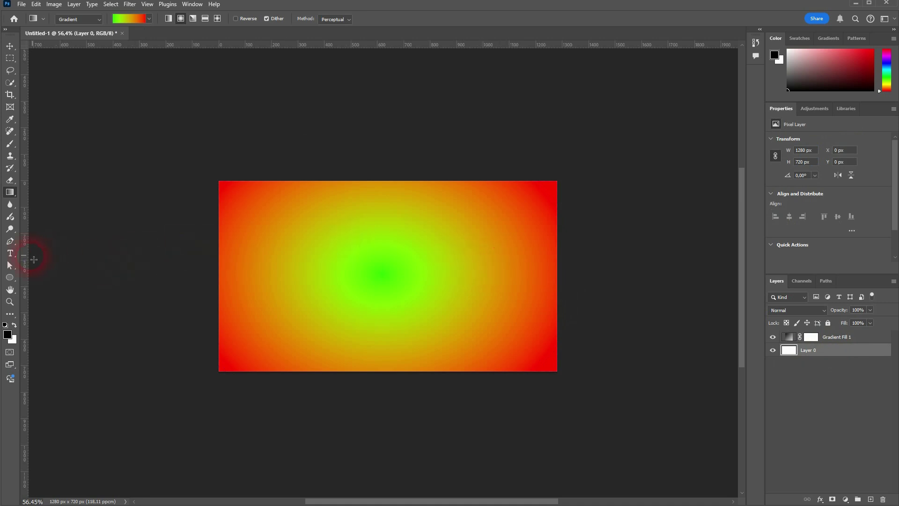
Add a GRADIENT text layer on the canvas and hide Gradient Fill 1.
{"action": "left_click", "coordinate": [10, 253]}
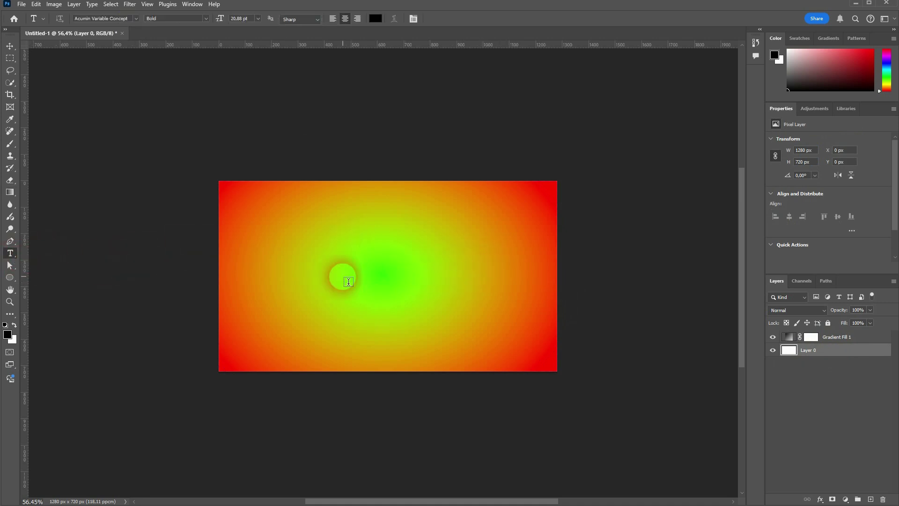
{"action": "left_click", "coordinate": [422, 287]}
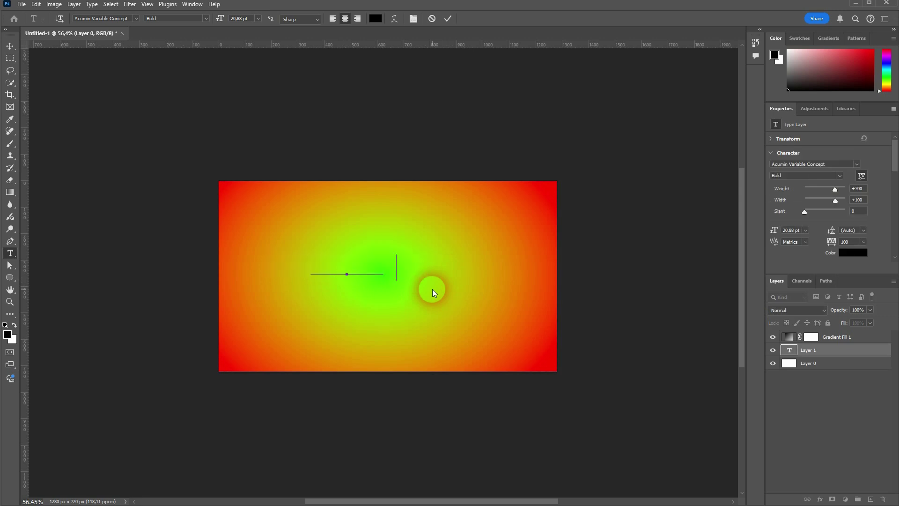
{"action": "left_click", "coordinate": [10, 45]}
{"action": "left_click", "coordinate": [773, 337]}
{"action": "left_click", "coordinate": [848, 364]}
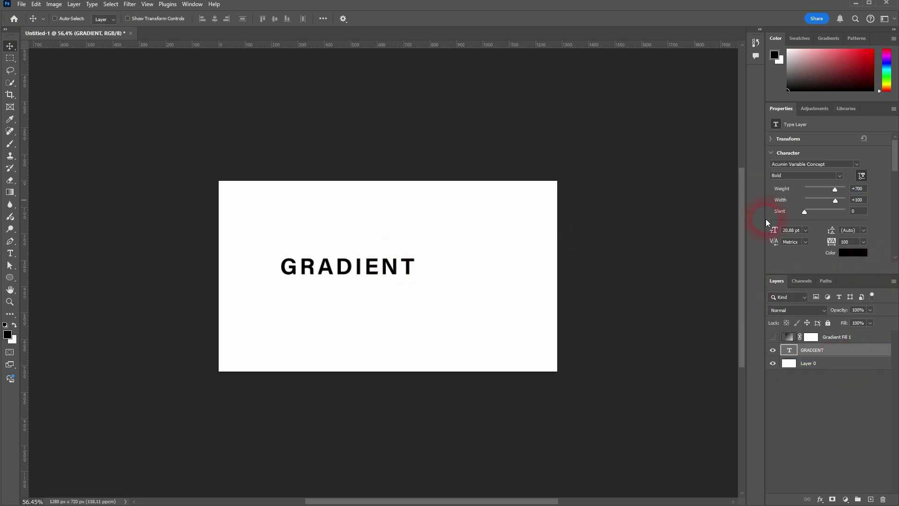
Set the GRADIENT text to 50 pt and centre it on the canvas.
{"action": "left_click", "coordinate": [791, 230]}
{"action": "type", "text": "50"}
{"action": "key", "text": "Return"}
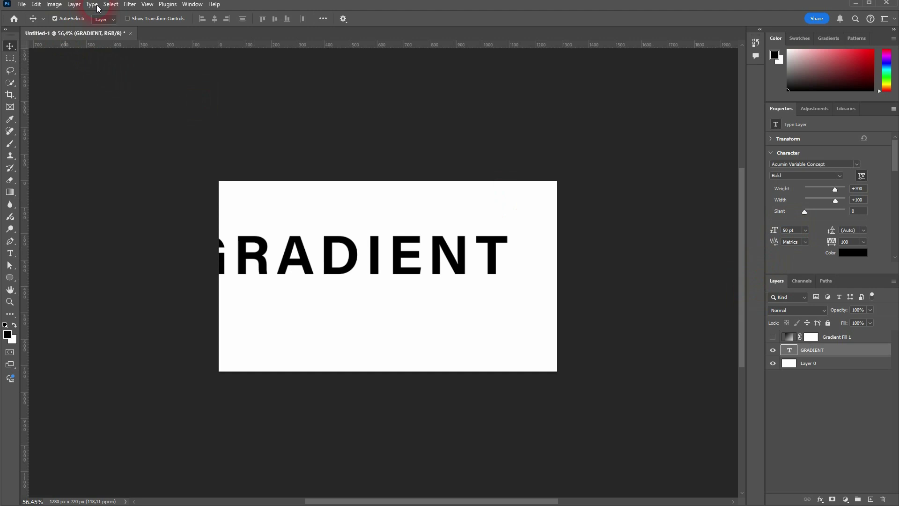
{"action": "key", "text": "ctrl+a"}
{"action": "left_click", "coordinate": [275, 19]}
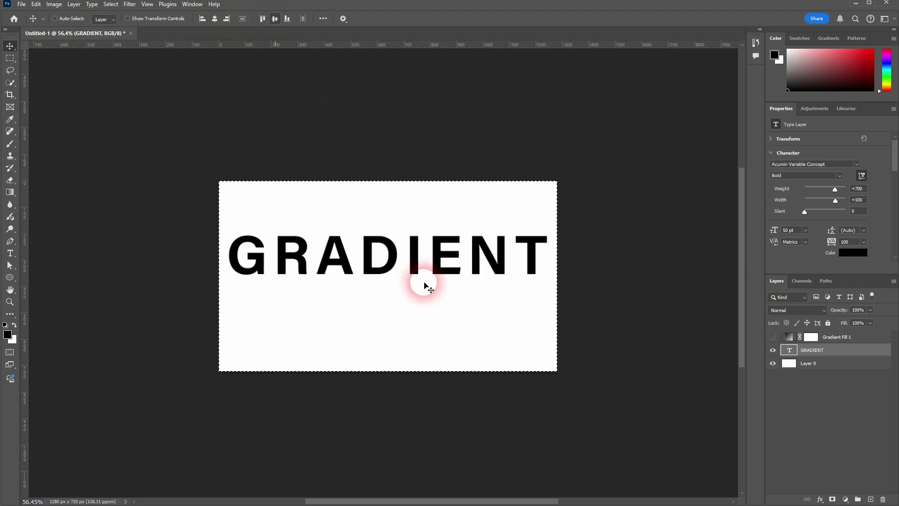
{"action": "key", "text": "ctrl+d"}
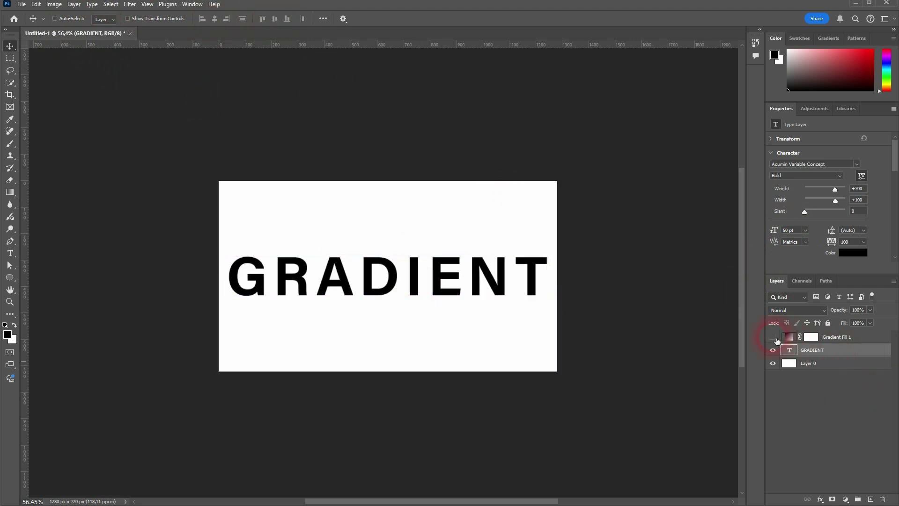
Show Gradient Fill 1, clip it to the GRADIENT text layer, then hide it again.
{"action": "left_click", "coordinate": [773, 337]}
{"action": "left_click", "coordinate": [837, 341]}
{"action": "right_click", "coordinate": [832, 338]}
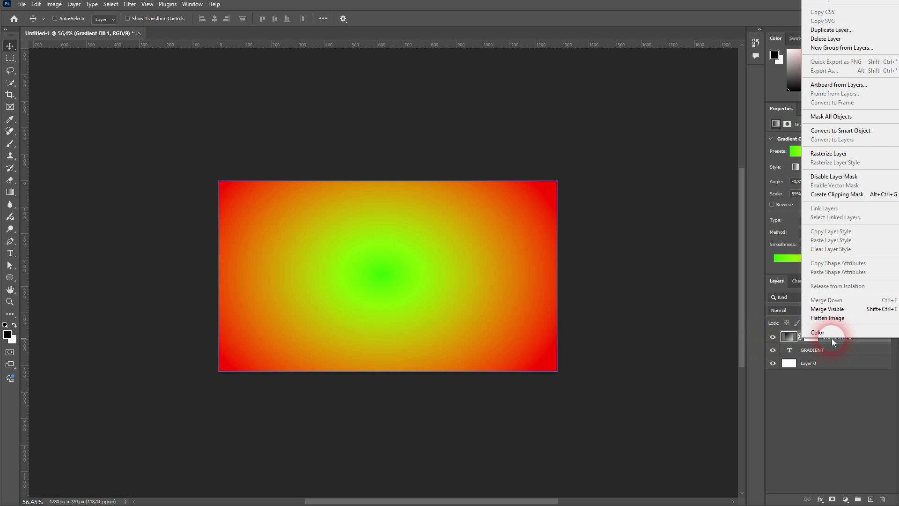
{"action": "left_click", "coordinate": [832, 194]}
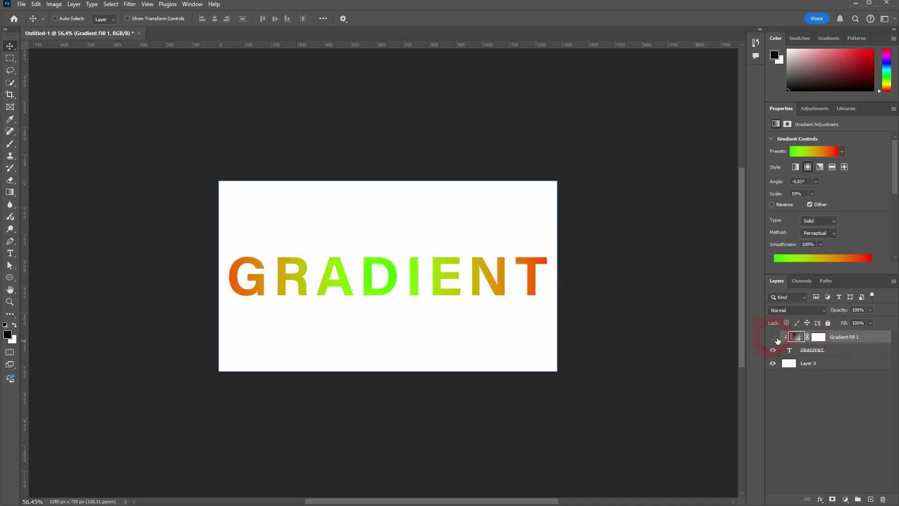
{"action": "left_click", "coordinate": [841, 349]}
Add a radial Gradient Overlay effect to the GRADIENT text and reposition its centre.
{"action": "right_click", "coordinate": [841, 350]}
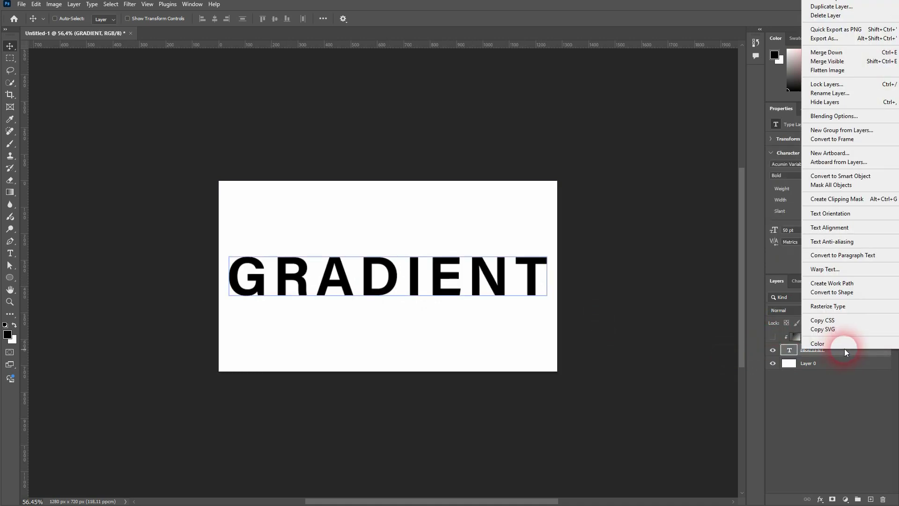
{"action": "left_click", "coordinate": [824, 117]}
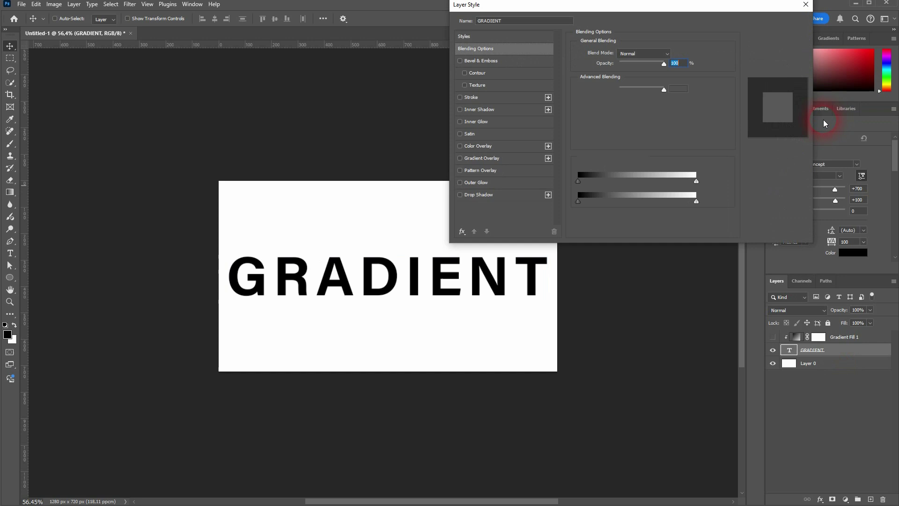
{"action": "left_click", "coordinate": [483, 158]}
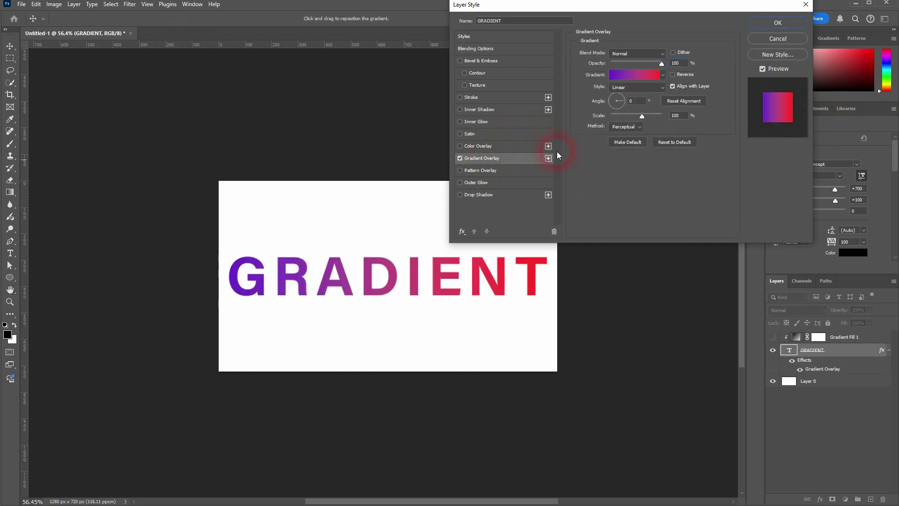
{"action": "left_click", "coordinate": [649, 91]}
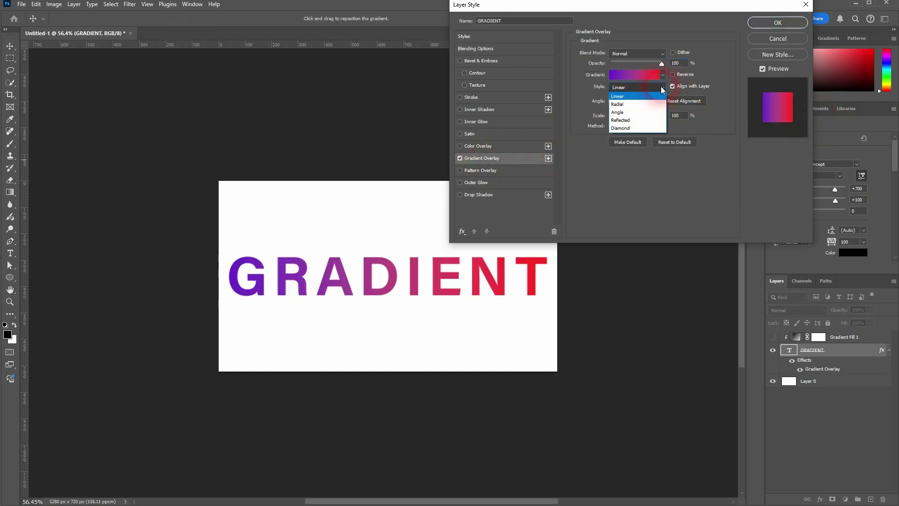
{"action": "left_click", "coordinate": [645, 105]}
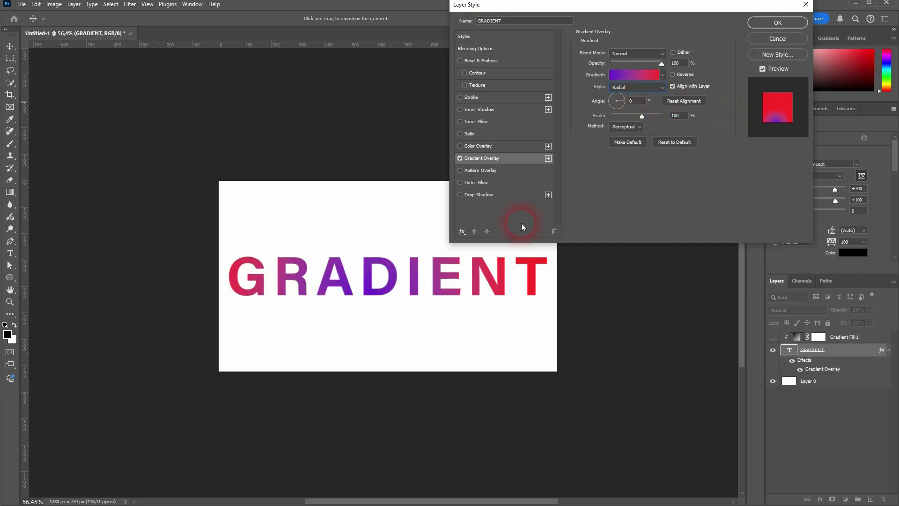
{"action": "mouse_move", "coordinate": [384, 281]}
{"action": "left_mouse_down"}
{"action": "mouse_move", "coordinate": [391, 291]}
{"action": "mouse_move", "coordinate": [394, 196]}
{"action": "mouse_move", "coordinate": [395, 287]}
{"action": "left_mouse_up"}
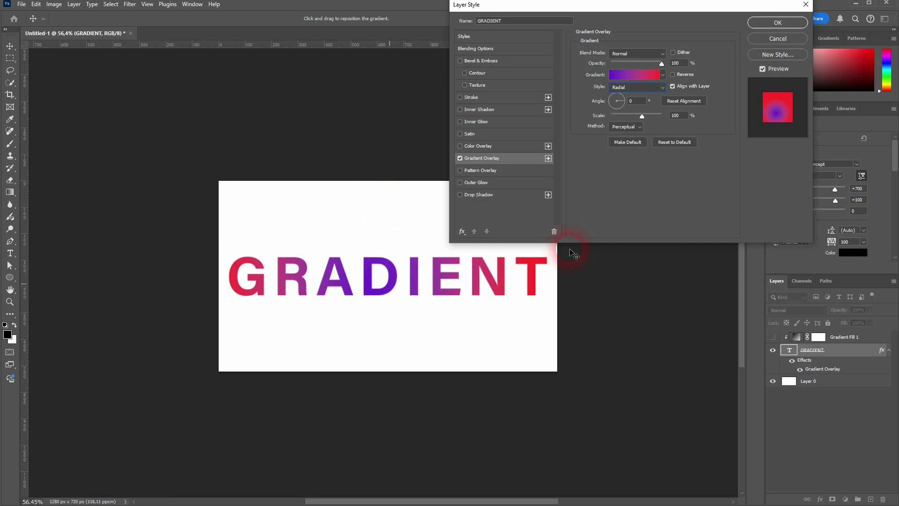
{"action": "left_click", "coordinate": [393, 270]}
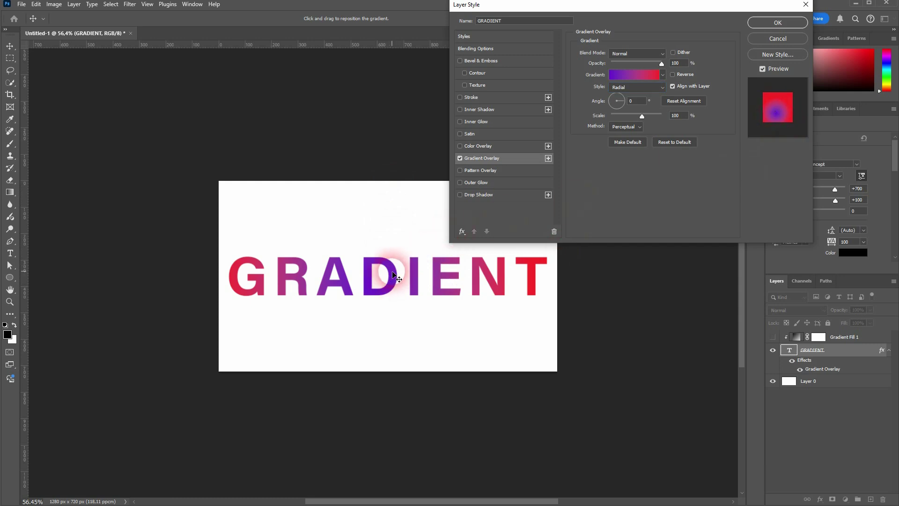
Set the overlay gradient's scale to 97% and switch its style back to Linear.
{"action": "left_click", "coordinate": [688, 113]}
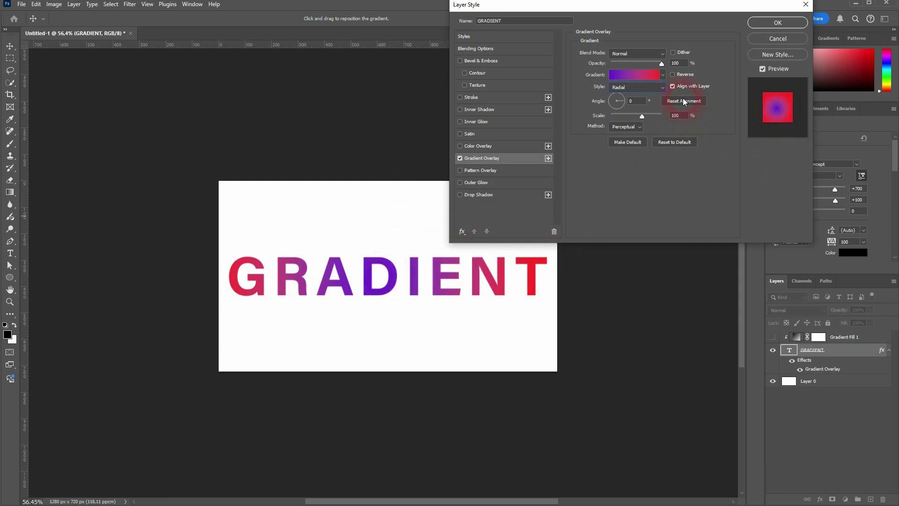
{"action": "left_click_drag", "start_coordinate": [641, 115], "coordinate": [623, 121]}
{"action": "left_click_drag", "start_coordinate": [643, 120], "coordinate": [641, 120]}
{"action": "left_click", "coordinate": [661, 88]}
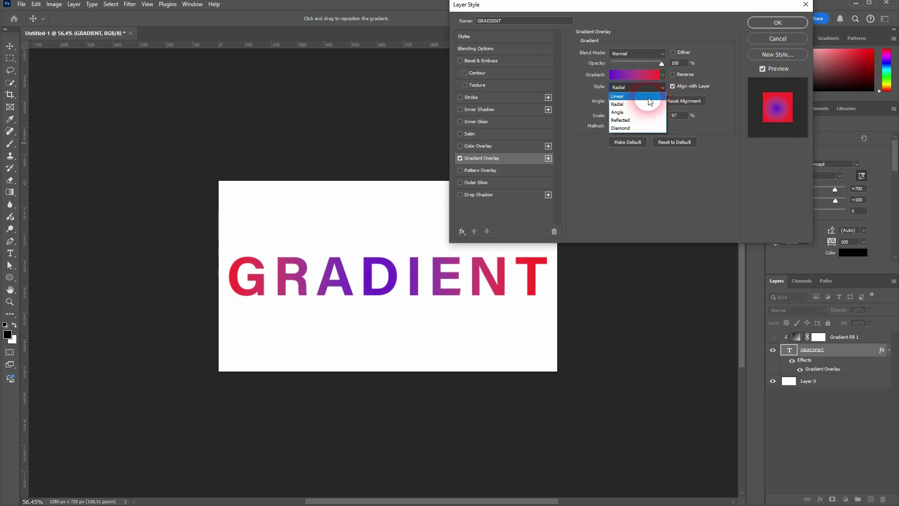
{"action": "left_click", "coordinate": [648, 97]}
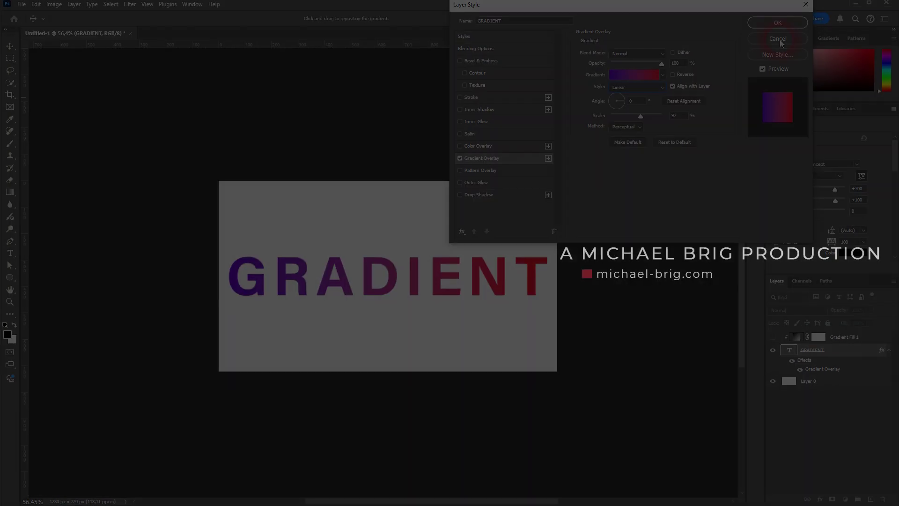